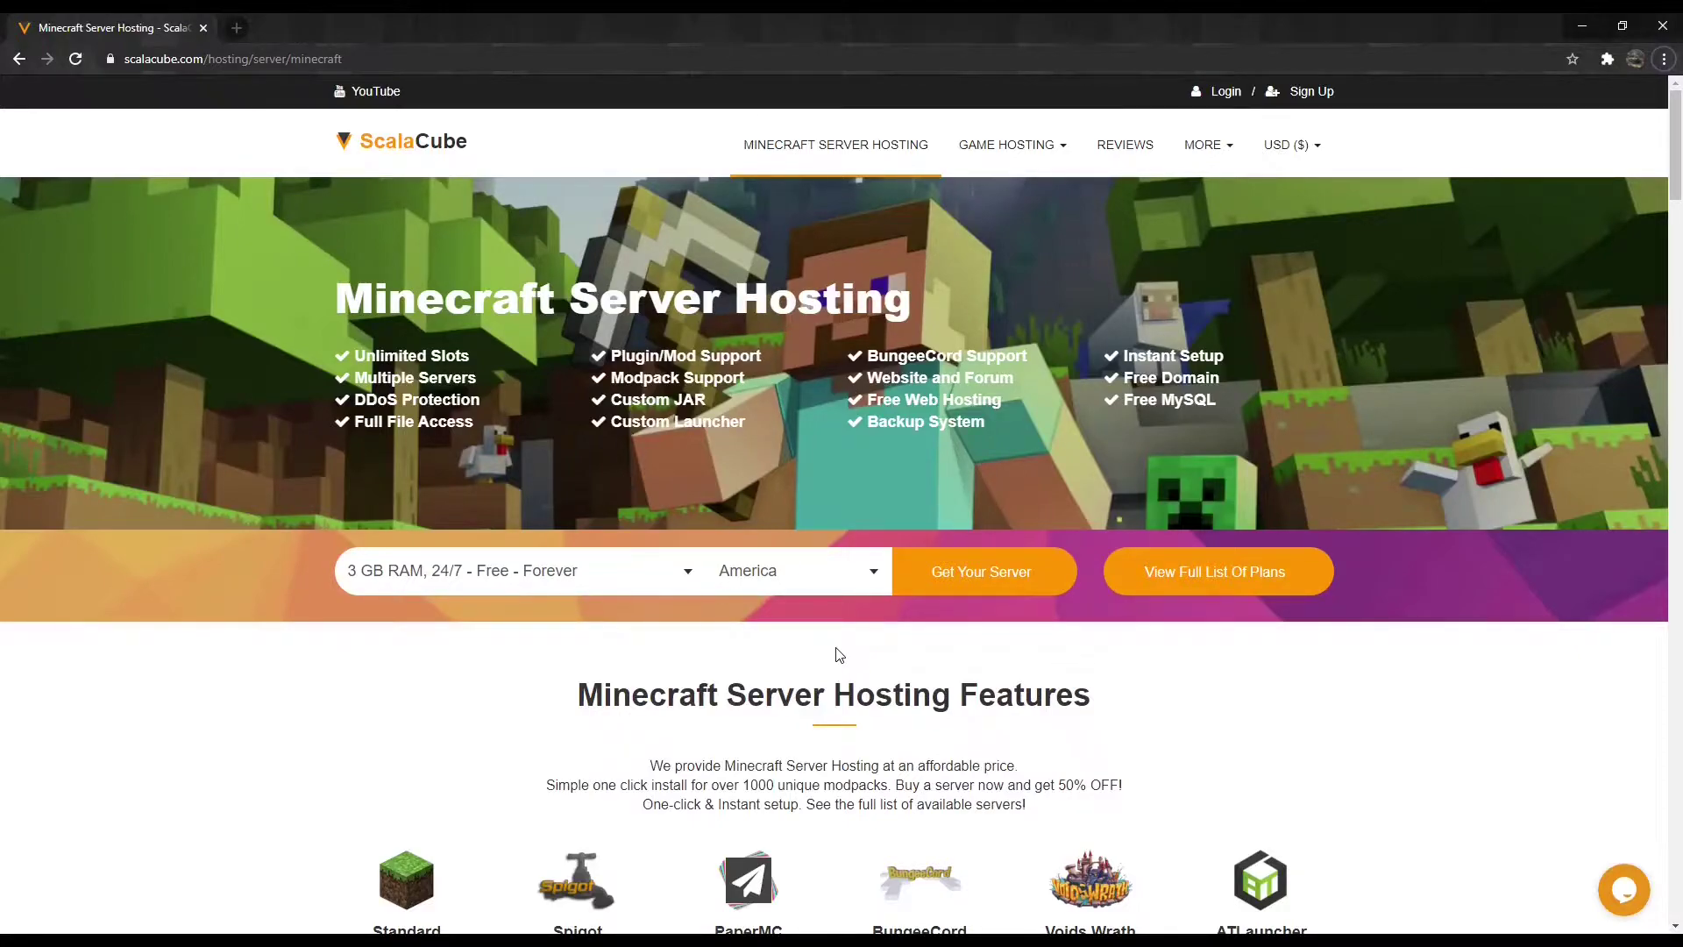
# Log in and browse to the Minecraft server's /server/ folder in the file manager
pyautogui.click(1223, 92)
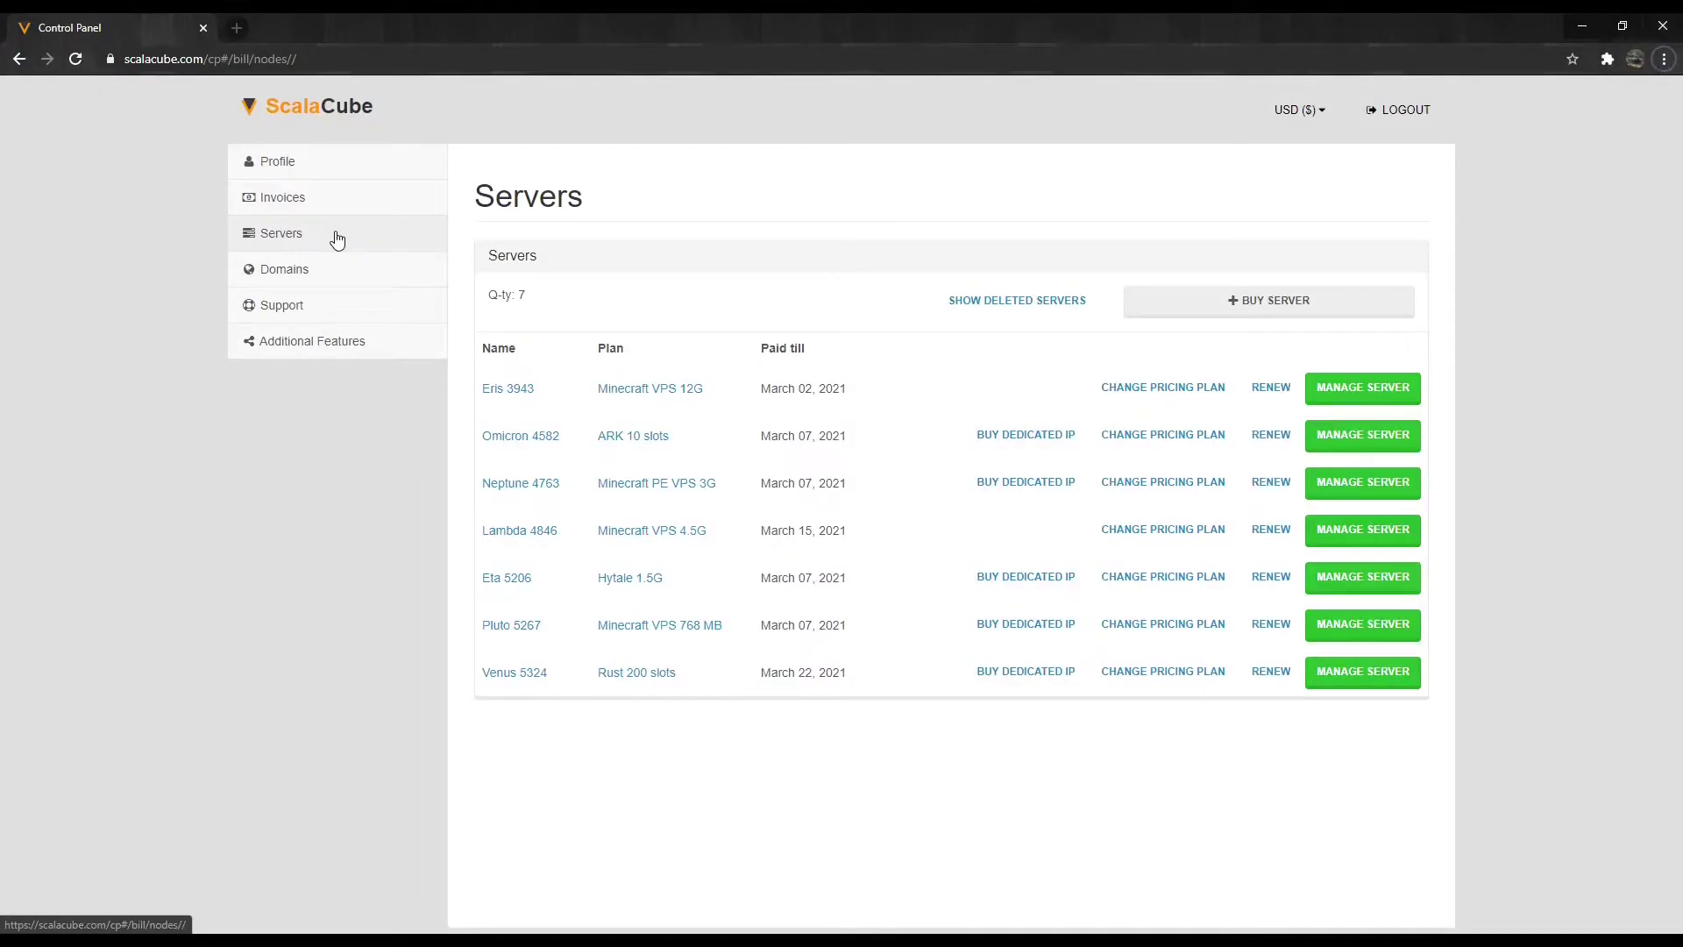
pyautogui.click(1385, 391)
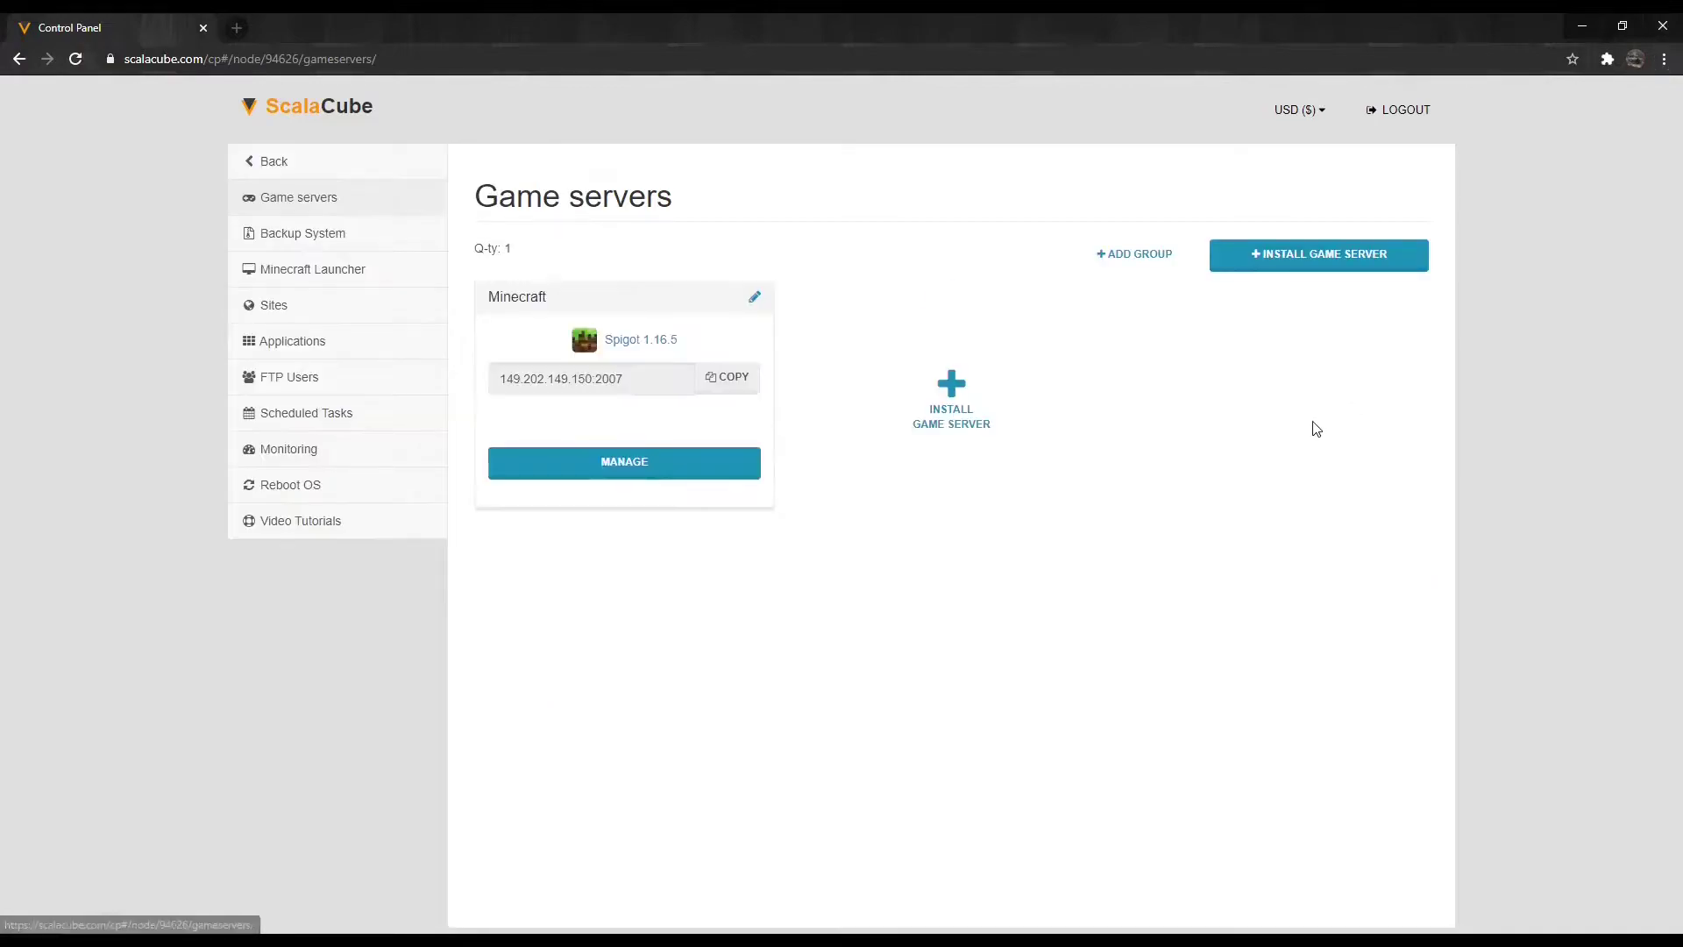
pyautogui.click(619, 471)
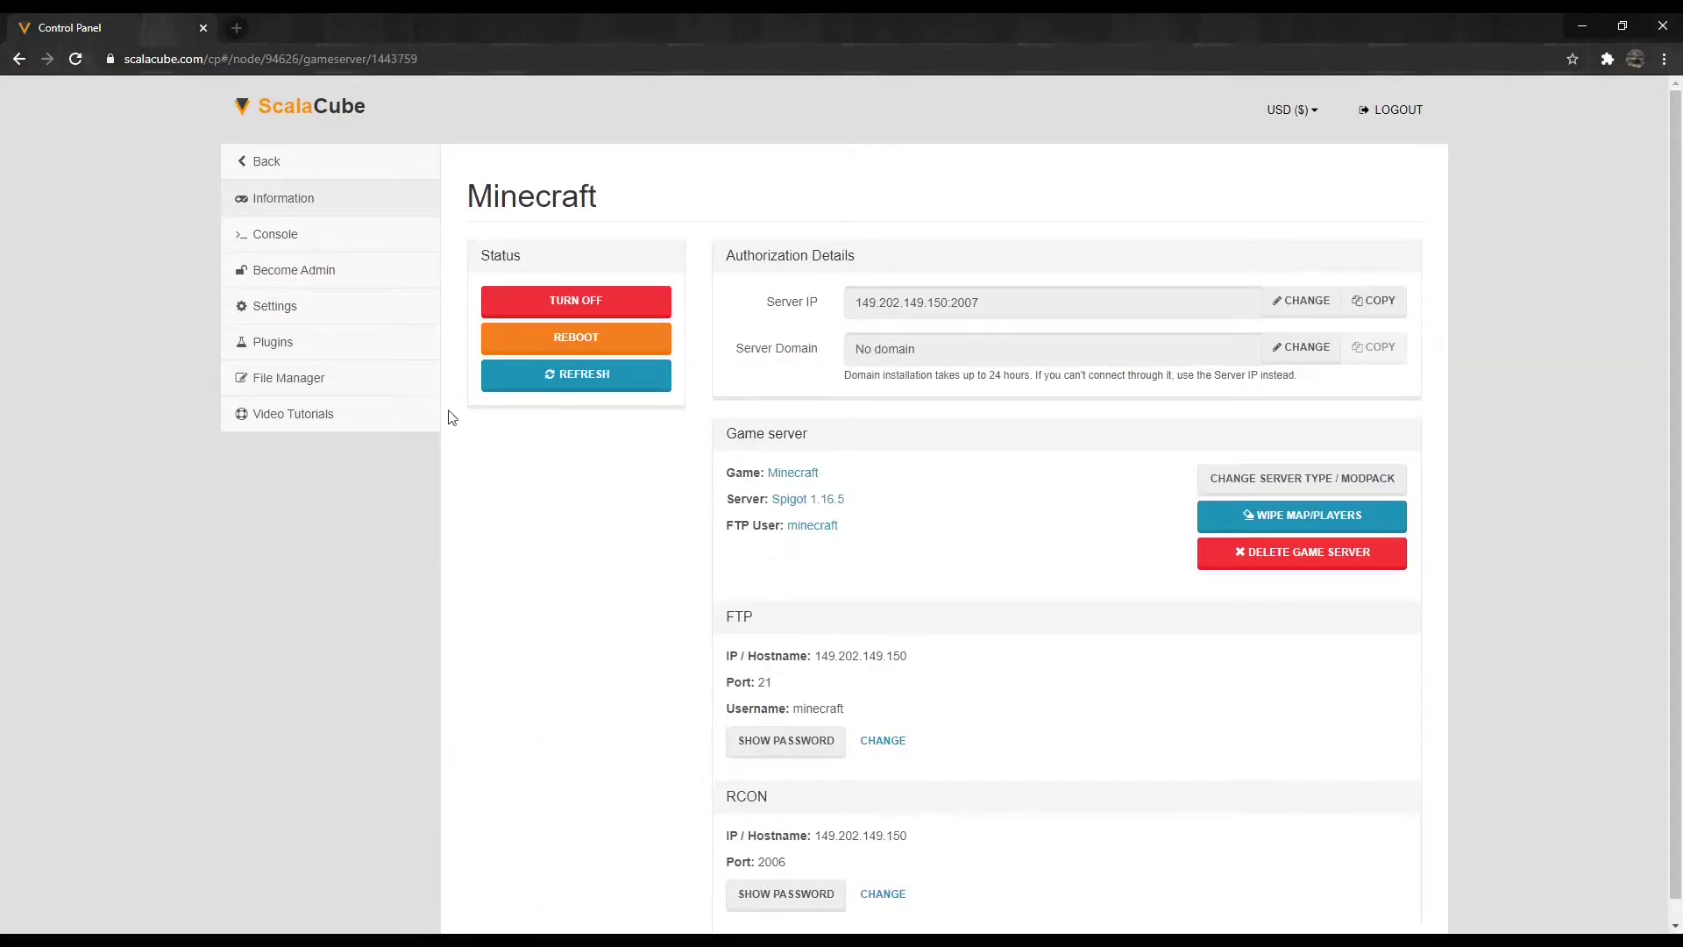
pyautogui.click(295, 384)
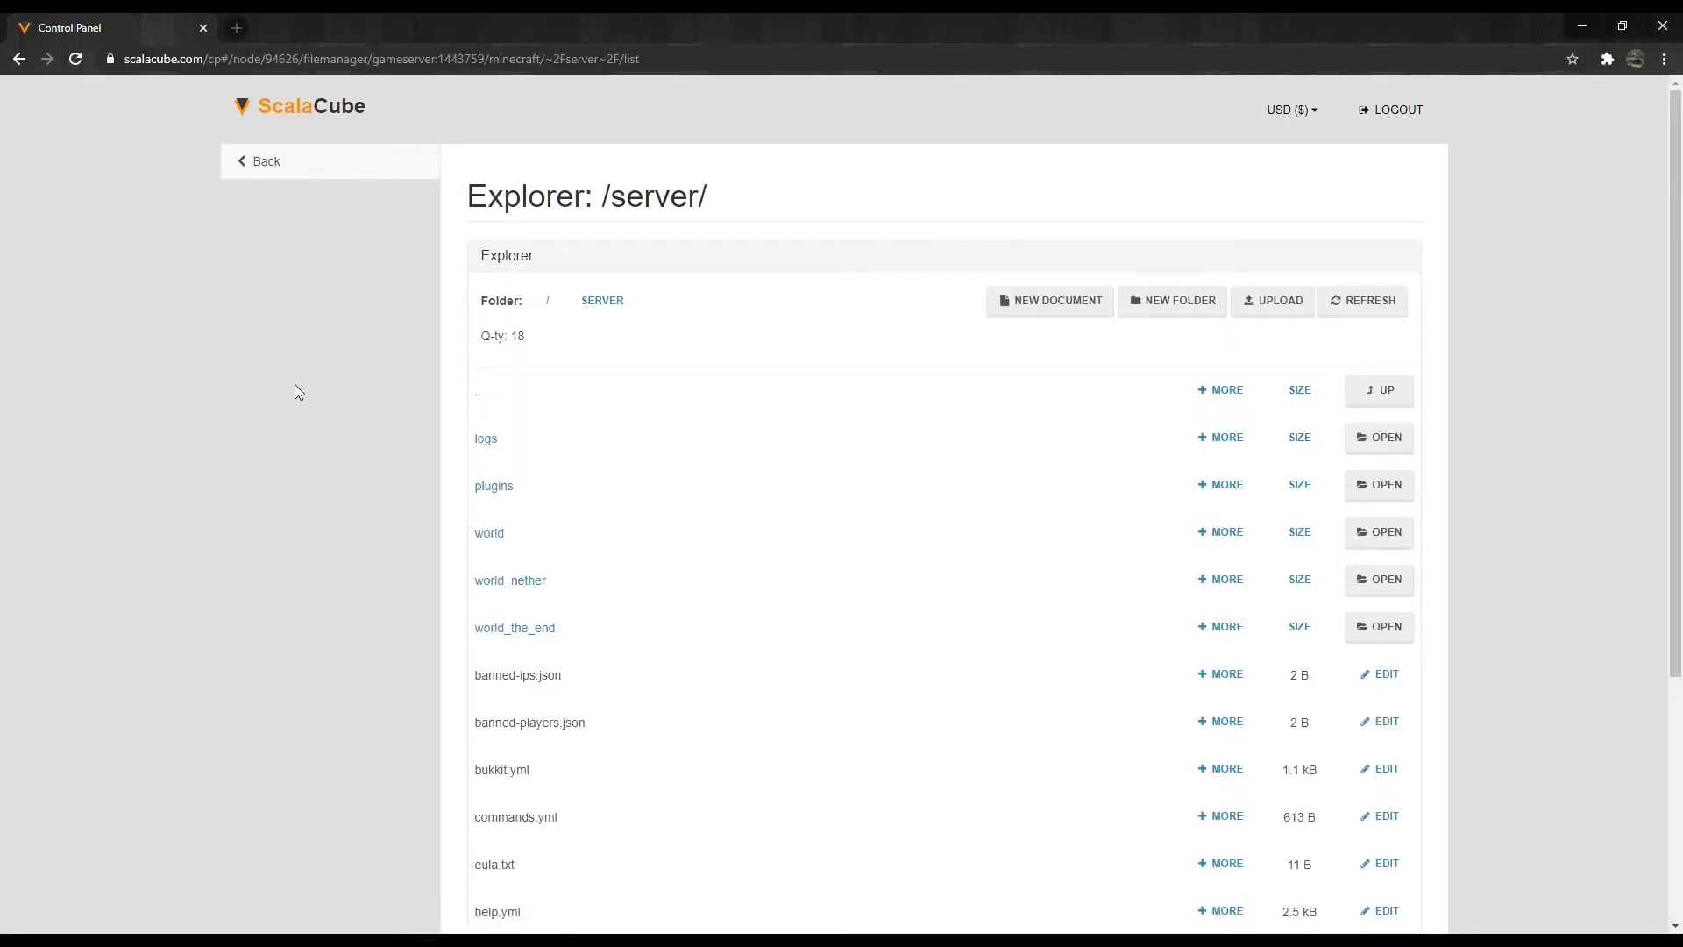
# Delete LuckPerms-Bukkit-5.2.76.jar from the plugins folder, keeping the LuckPerms and PluginMetrics folders
pyautogui.click(504, 489)
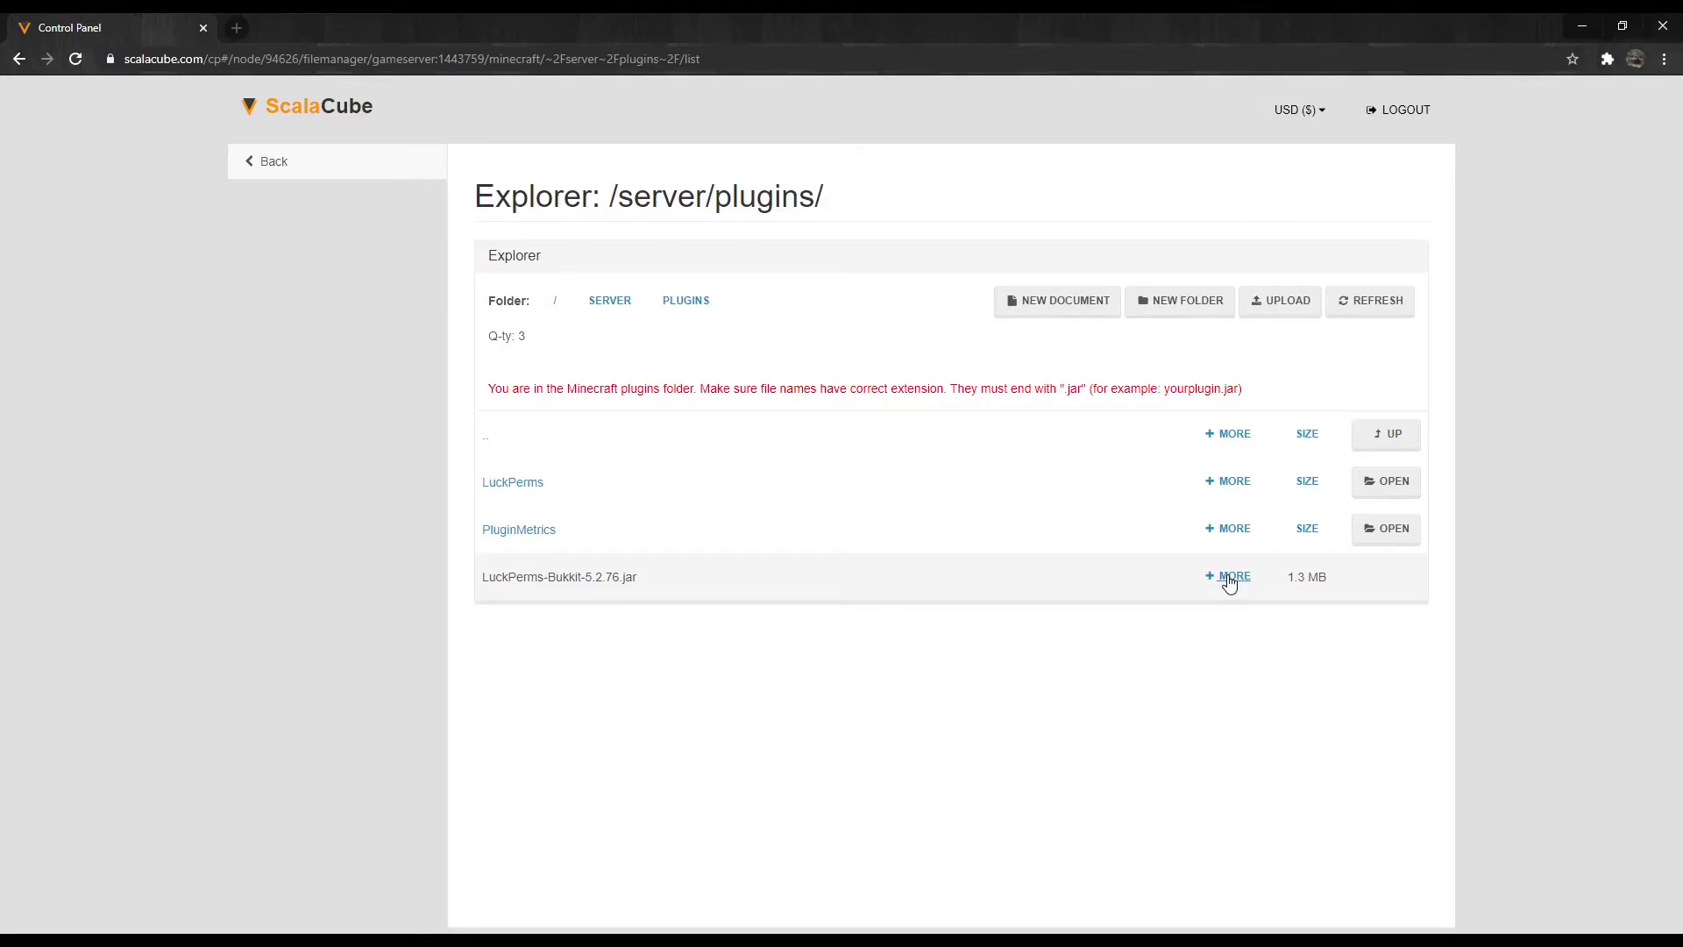
pyautogui.click(1229, 584)
pyautogui.click(521, 582)
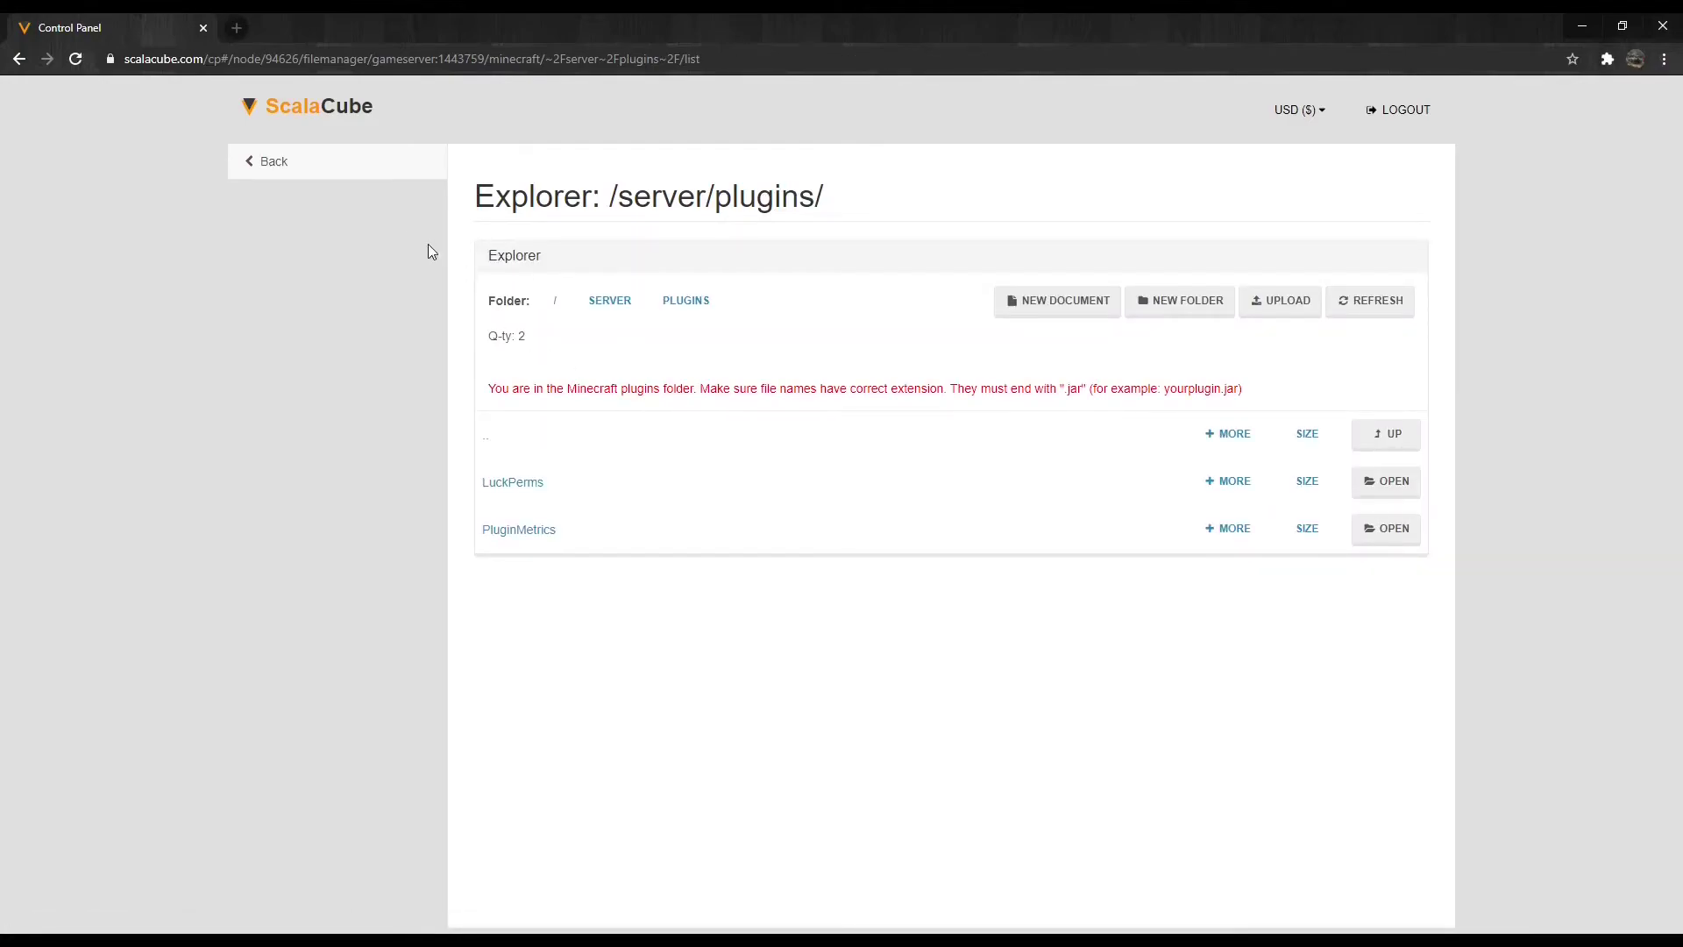
# Reboot the Minecraft server, wait for the restart to finish, and return to its Spigot 1.16.5 page
pyautogui.click(280, 171)
pyautogui.click(582, 330)
pyautogui.click(671, 333)
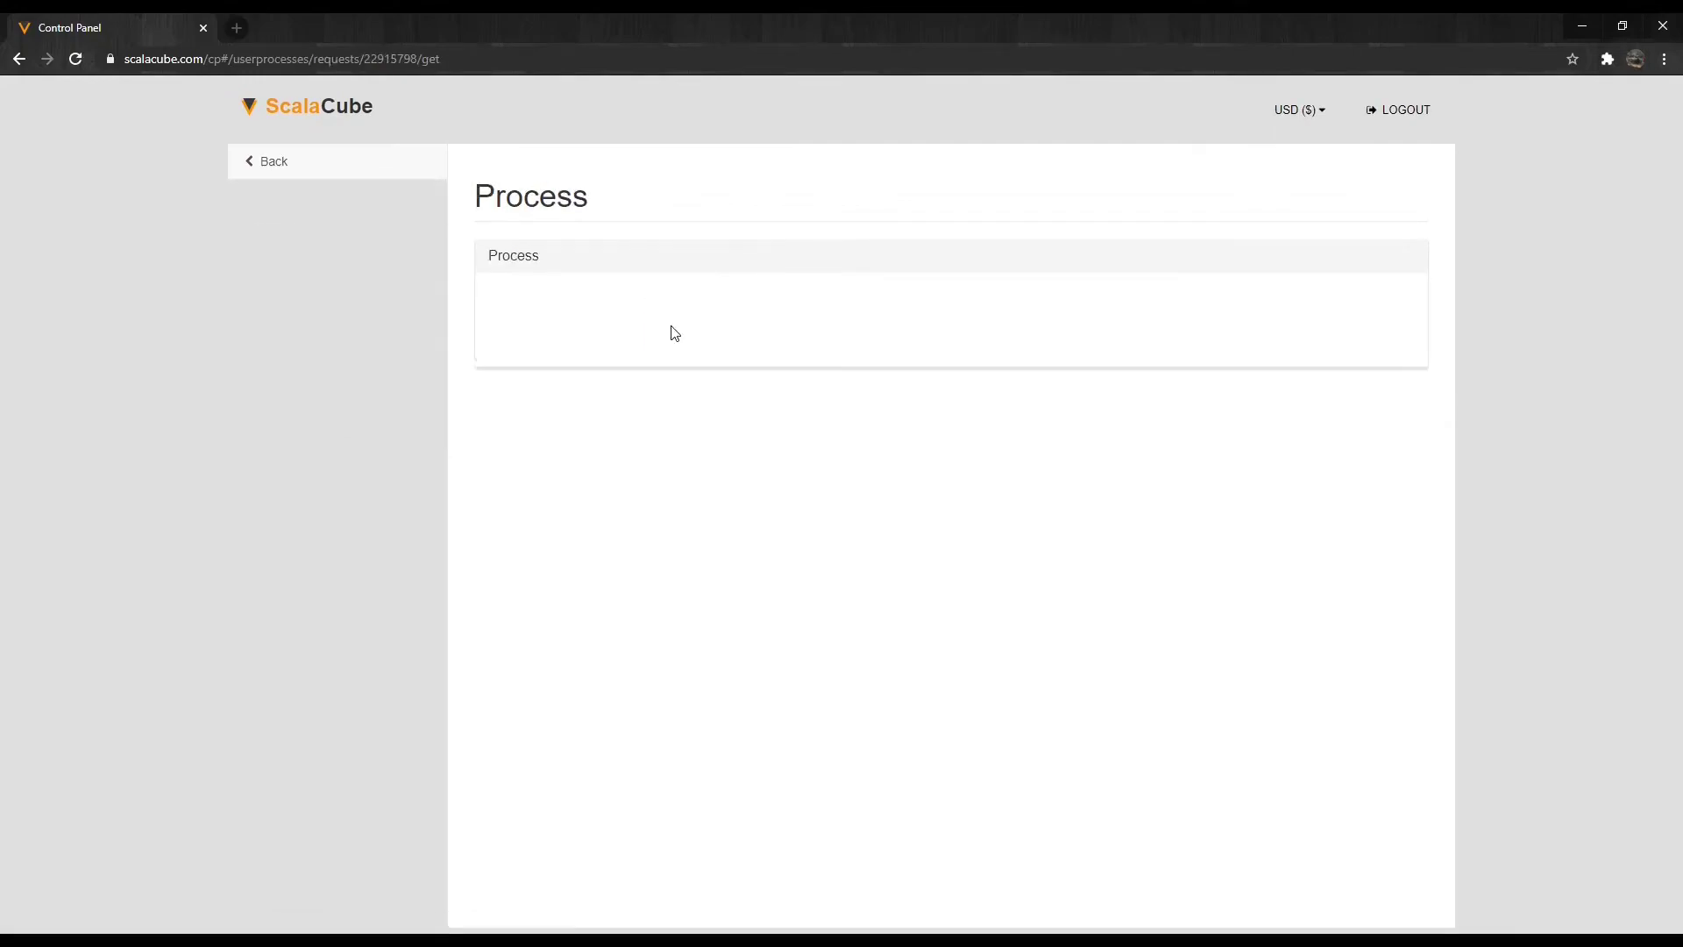
pyautogui.click(691, 373)
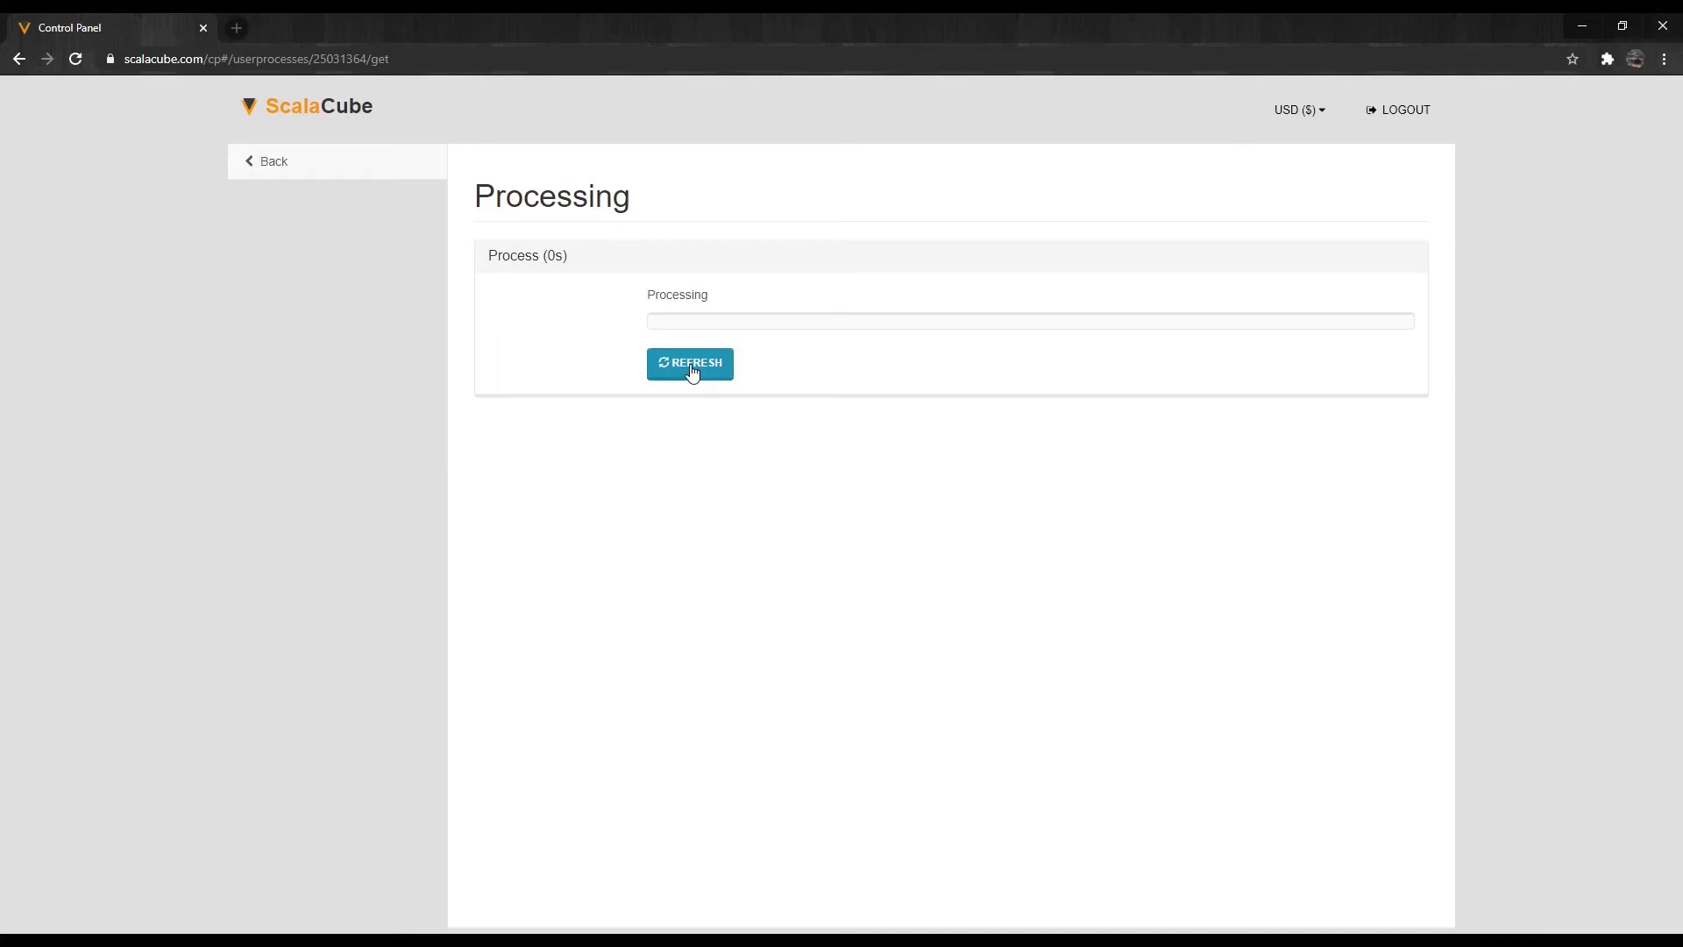
pyautogui.click(691, 374)
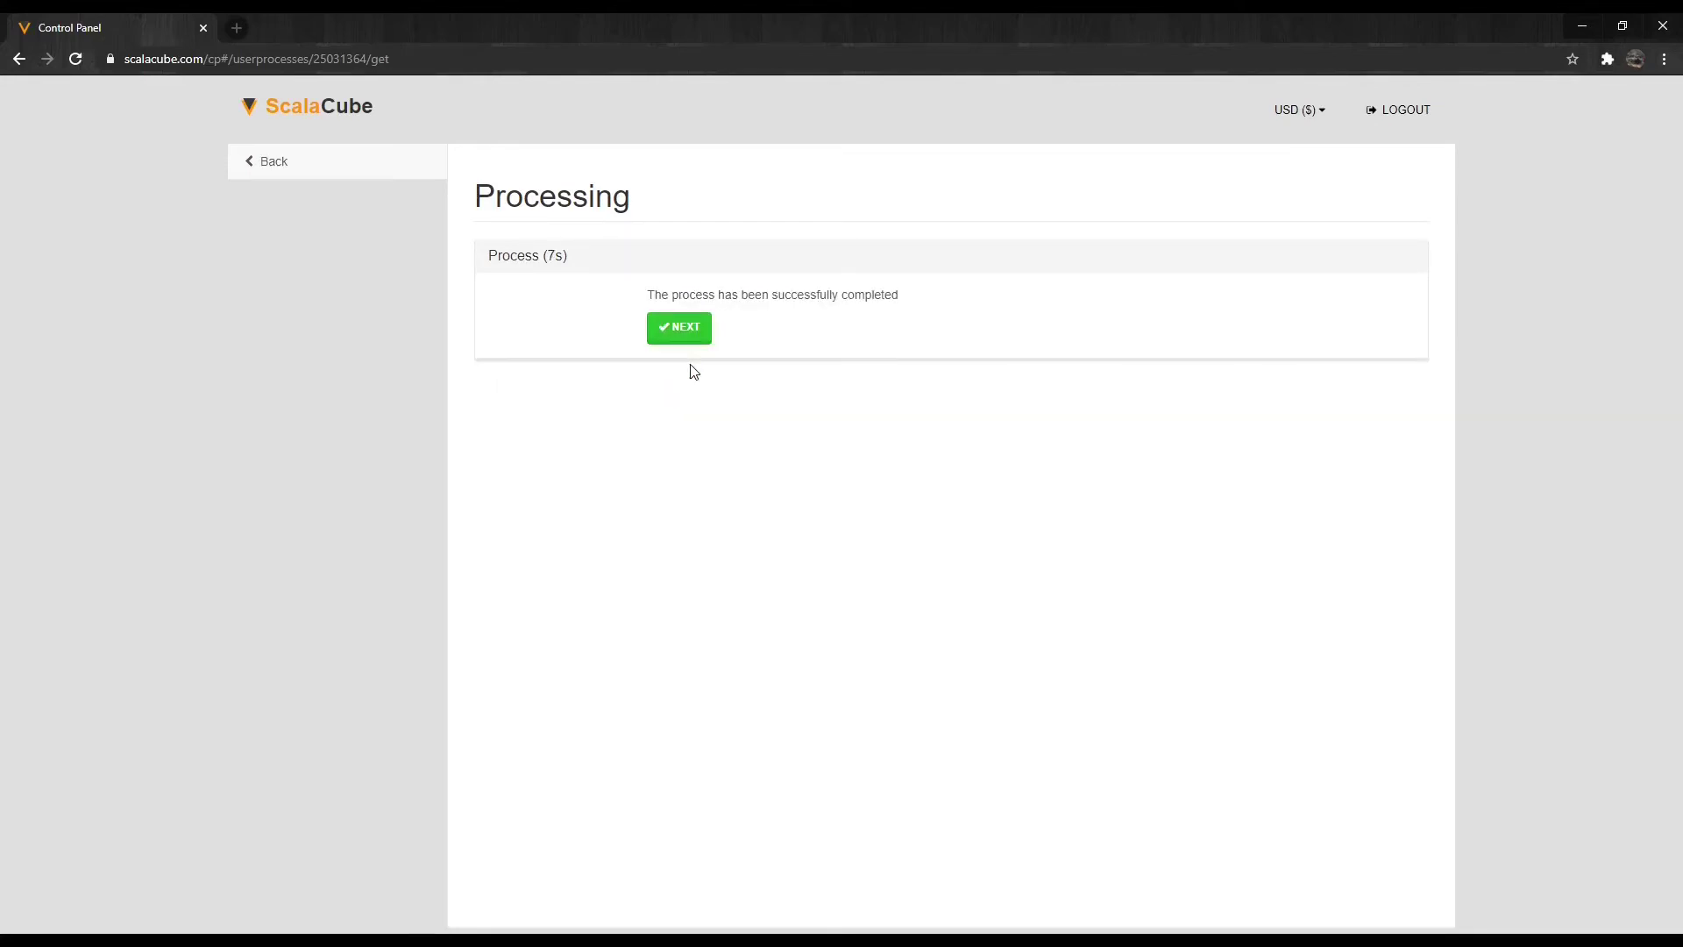
pyautogui.click(677, 337)
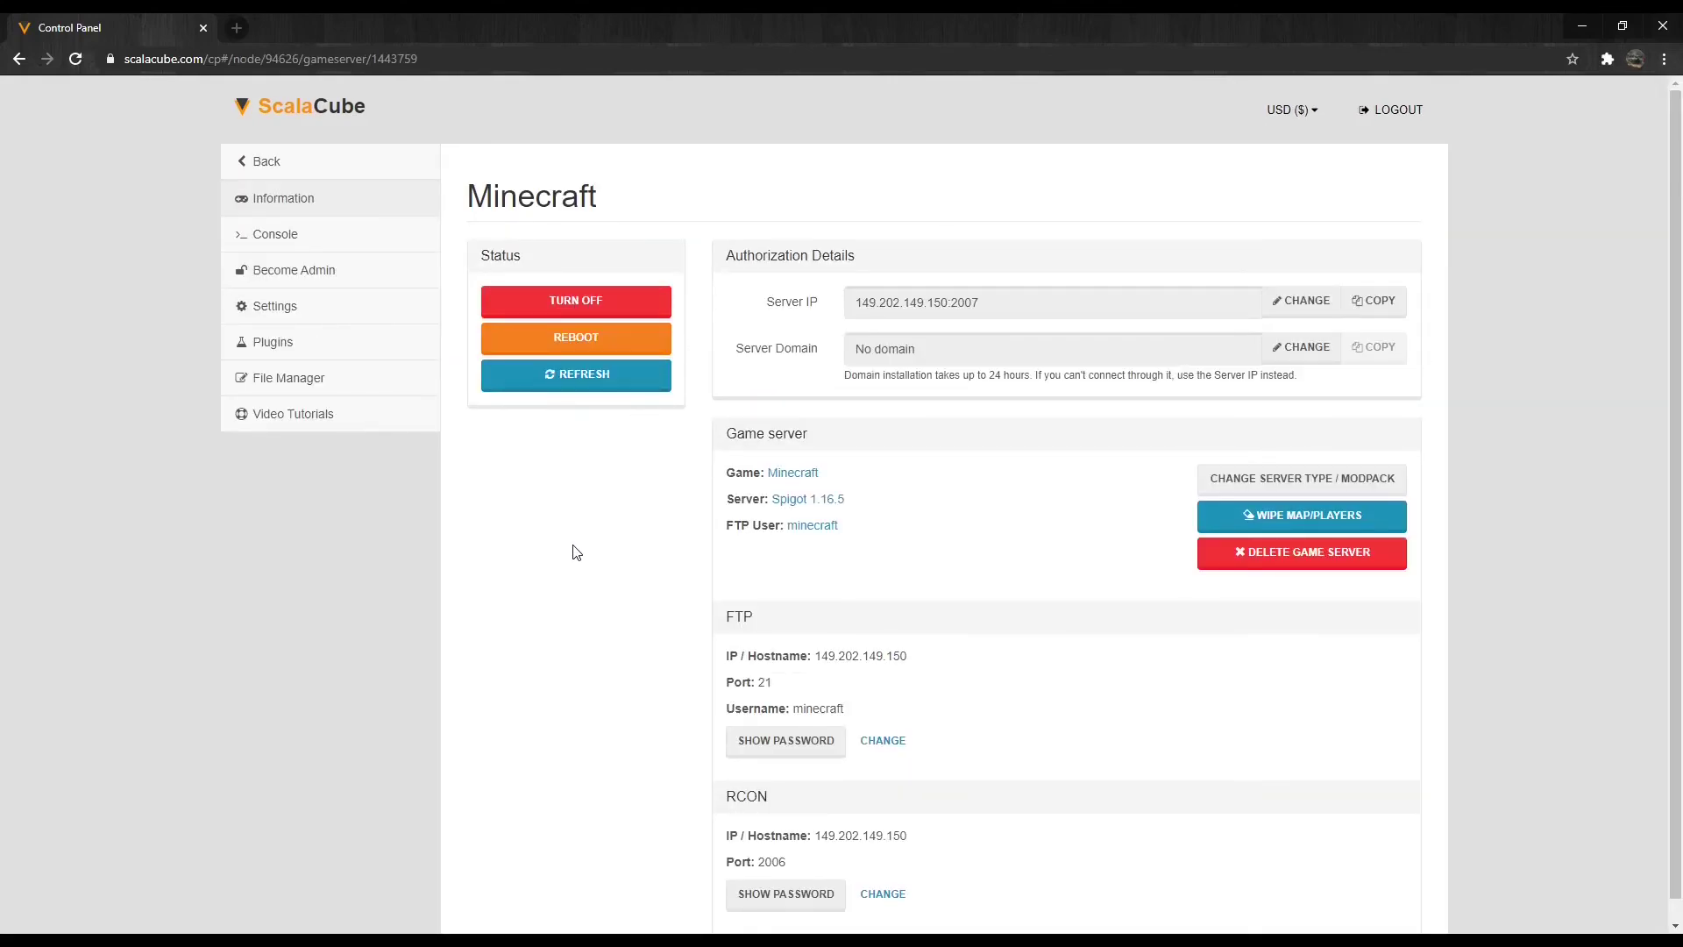